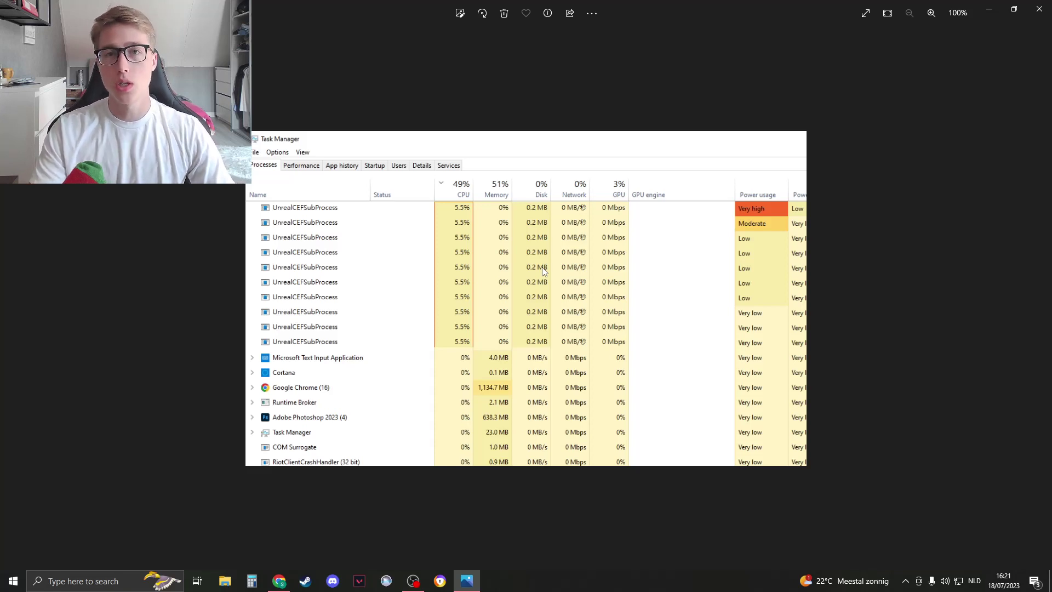
Close the Photos viewer showing the Task Manager screenshot with Alt+F4
{"action": "key", "text": "alt+F4"}
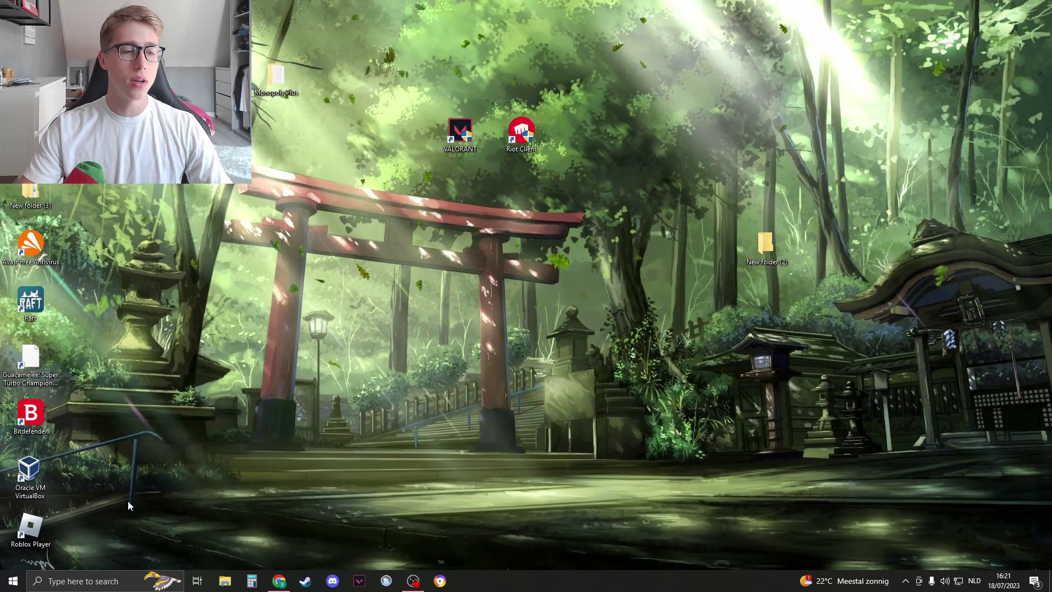
Search Windows for 'firewall' to surface Windows Defender Firewall
{"action": "left_click", "coordinate": [77, 581]}
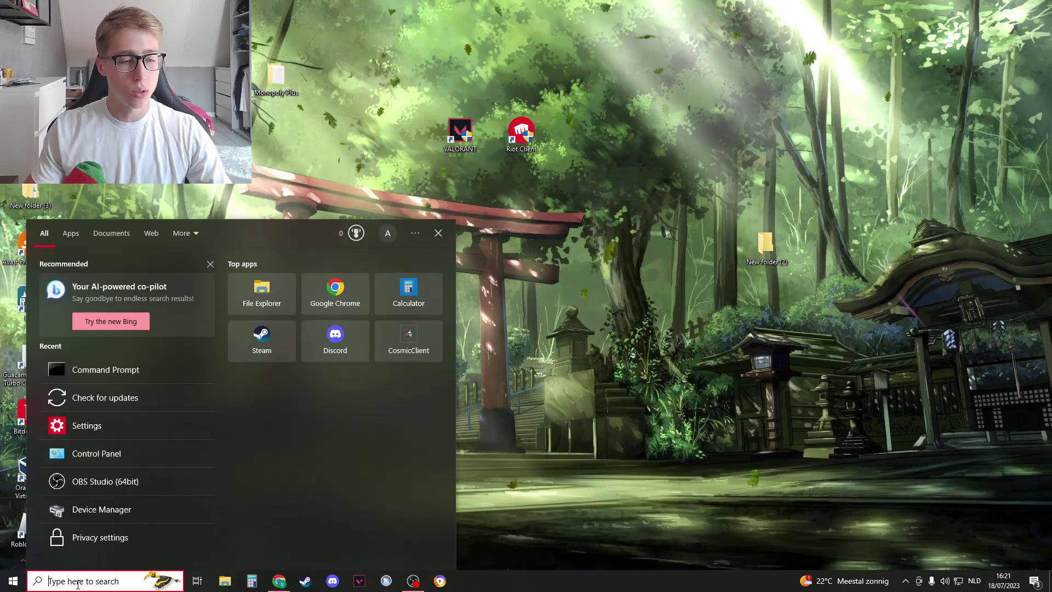
{"action": "type", "text": "firewall"}
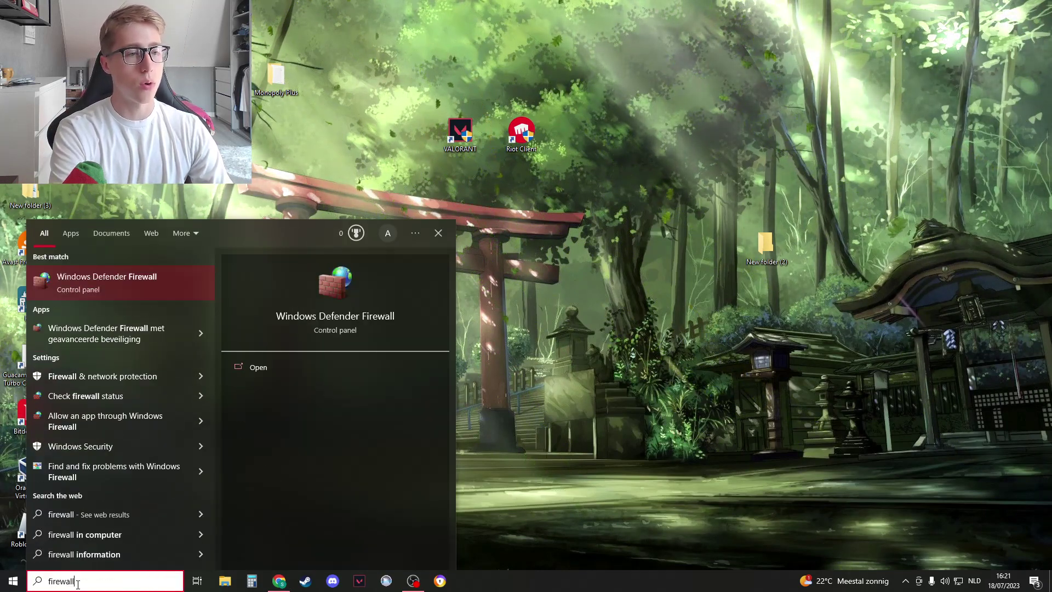
Allow VALORANT and Riot Client on private and public networks in the firewall's allowed apps
{"action": "left_click", "coordinate": [140, 282]}
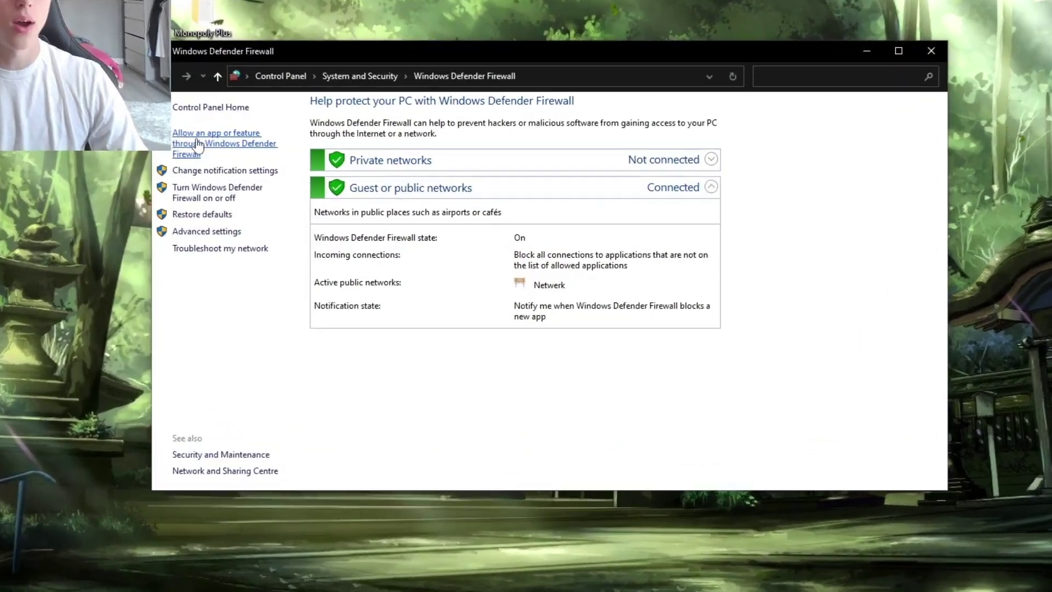
{"action": "left_click", "coordinate": [201, 143]}
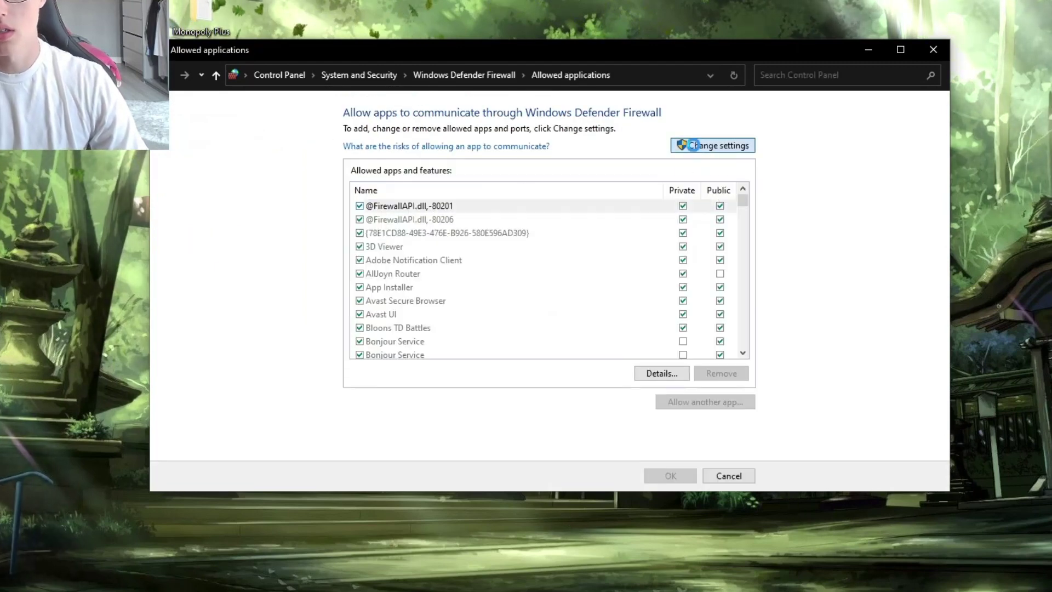
{"action": "left_click", "coordinate": [690, 148]}
{"action": "scroll", "coordinate": [448, 249], "scroll_direction": "down", "scroll_amount": 10}
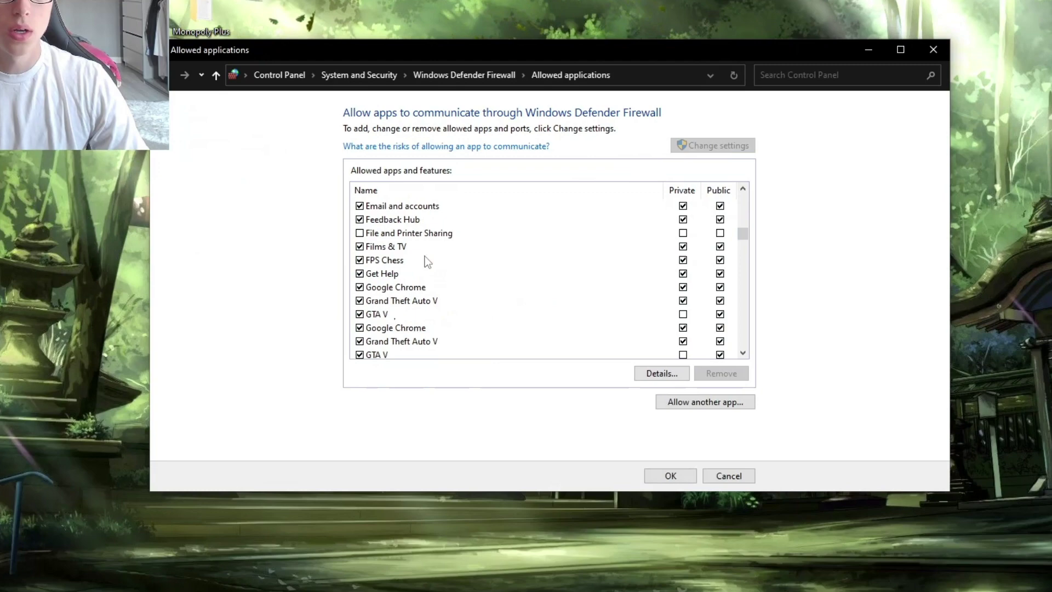
{"action": "scroll", "coordinate": [425, 256], "scroll_direction": "down", "scroll_amount": 10}
{"action": "scroll", "coordinate": [427, 272], "scroll_direction": "down", "scroll_amount": 10}
{"action": "scroll", "coordinate": [429, 290], "scroll_direction": "down", "scroll_amount": 10}
{"action": "left_click", "coordinate": [428, 291]}
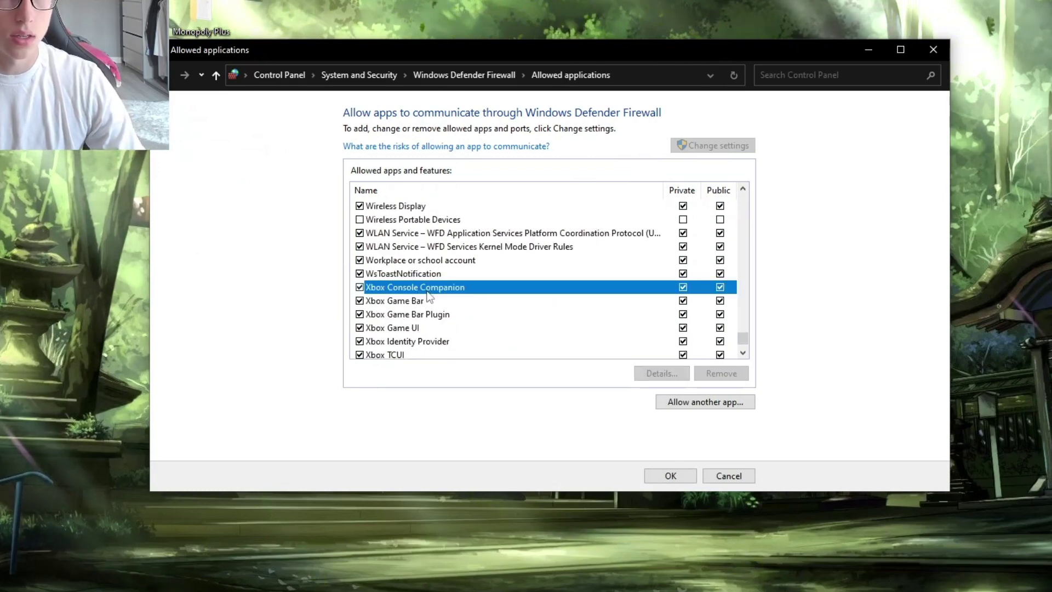
{"action": "scroll", "coordinate": [452, 261], "scroll_direction": "up", "scroll_amount": 7}
{"action": "scroll", "coordinate": [418, 272], "scroll_direction": "up", "scroll_amount": 10}
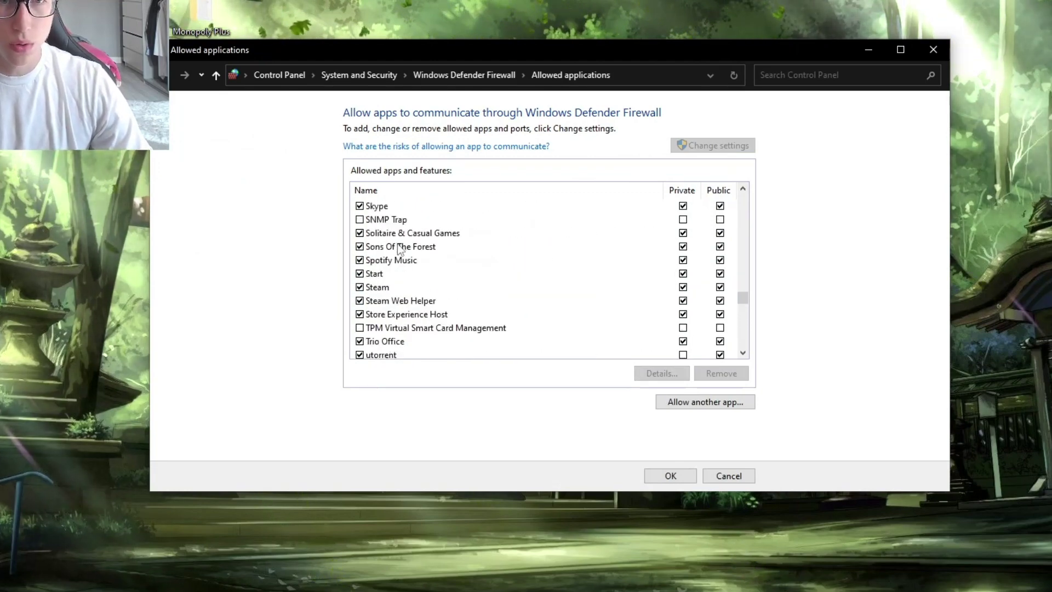
{"action": "scroll", "coordinate": [400, 250], "scroll_direction": "down", "scroll_amount": 3}
{"action": "left_click", "coordinate": [401, 247]}
{"action": "scroll", "coordinate": [400, 246], "scroll_direction": "down", "scroll_amount": 1}
{"action": "scroll", "coordinate": [400, 240], "scroll_direction": "up", "scroll_amount": 3}
{"action": "scroll", "coordinate": [406, 305], "scroll_direction": "down", "scroll_amount": 1}
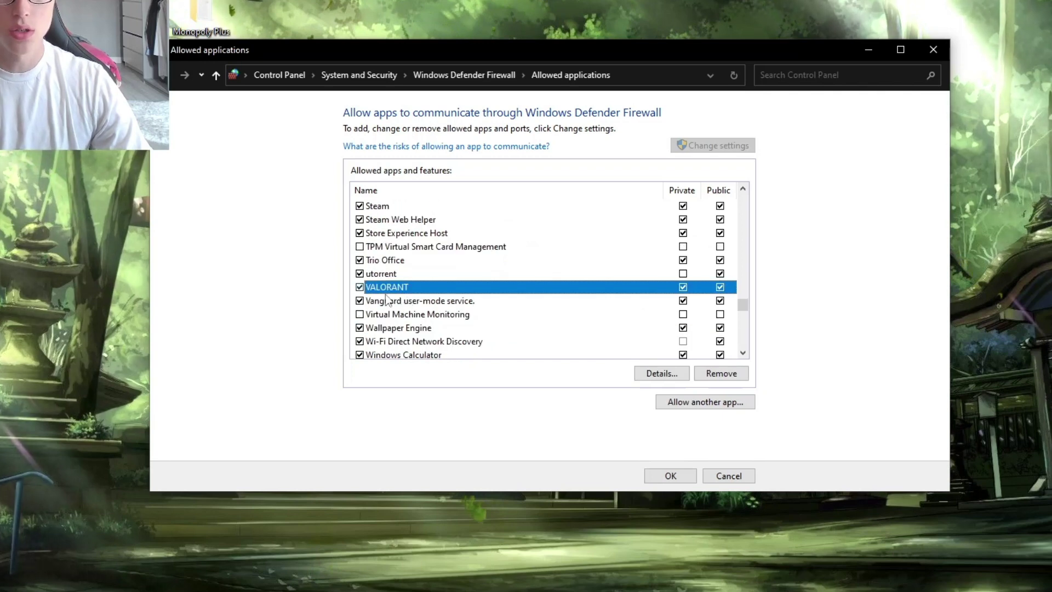
{"action": "scroll", "coordinate": [382, 280], "scroll_direction": "down", "scroll_amount": 1}
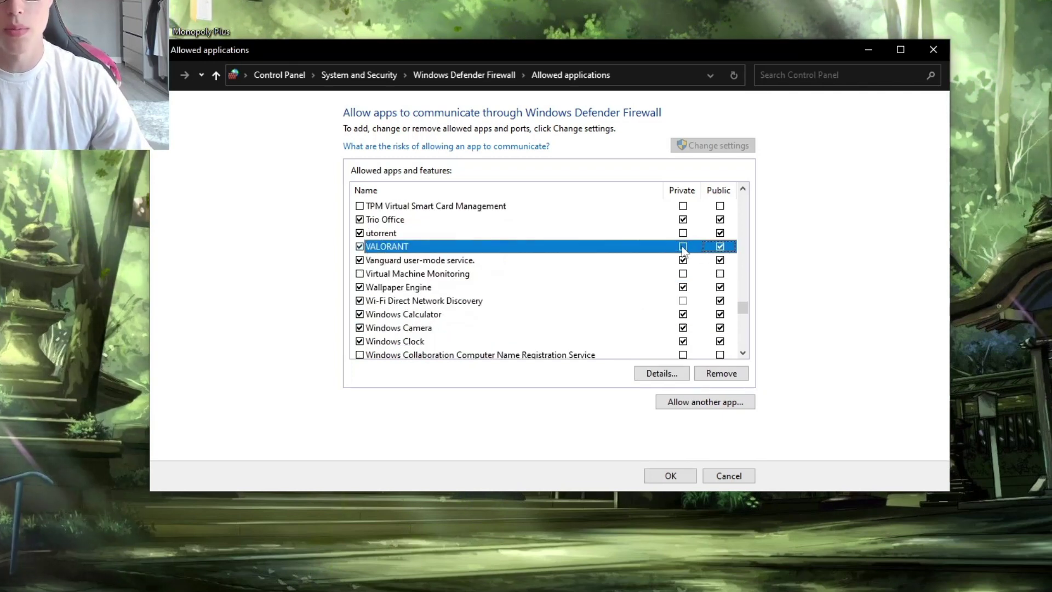
{"action": "scroll", "coordinate": [494, 271], "scroll_direction": "up", "scroll_amount": 10}
{"action": "left_click", "coordinate": [446, 247]}
{"action": "scroll", "coordinate": [479, 279], "scroll_direction": "down", "scroll_amount": 1}
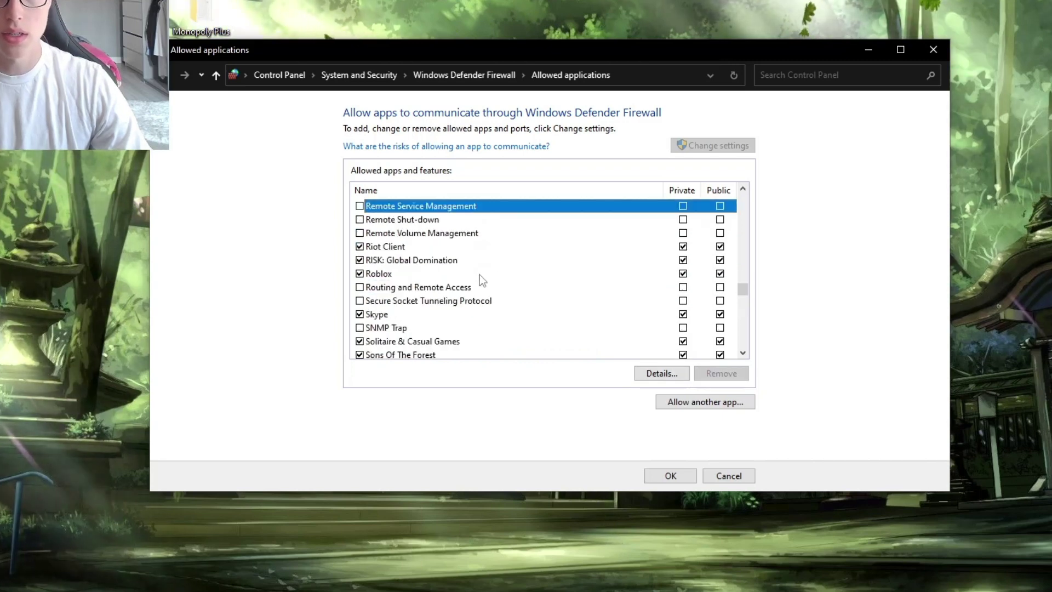
{"action": "left_click", "coordinate": [381, 247]}
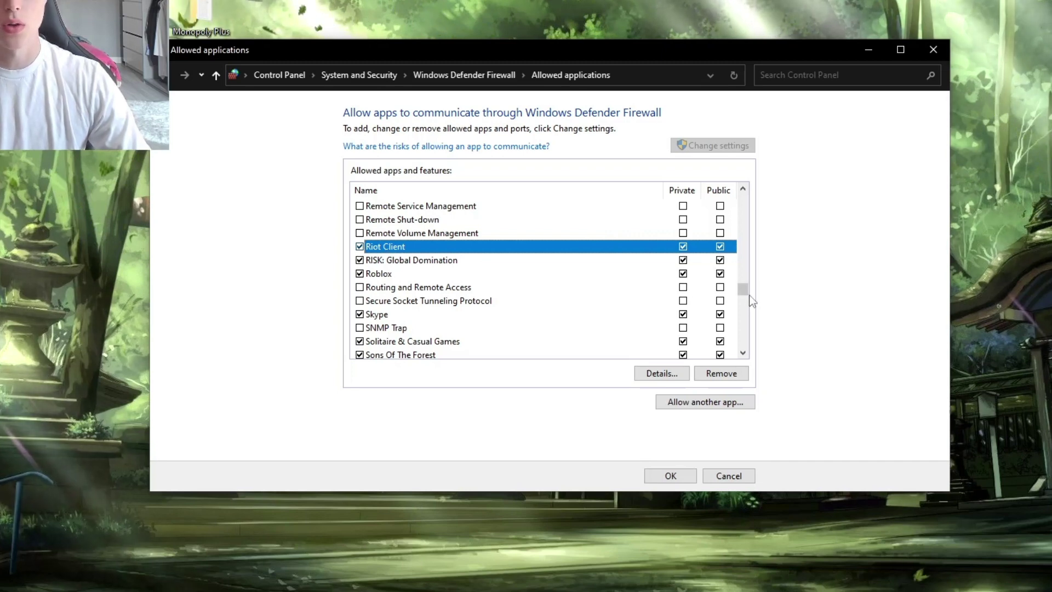
{"action": "scroll", "coordinate": [576, 280], "scroll_direction": "down", "scroll_amount": 9}
{"action": "left_click", "coordinate": [442, 207]}
{"action": "scroll", "coordinate": [441, 235], "scroll_direction": "up", "scroll_amount": 1}
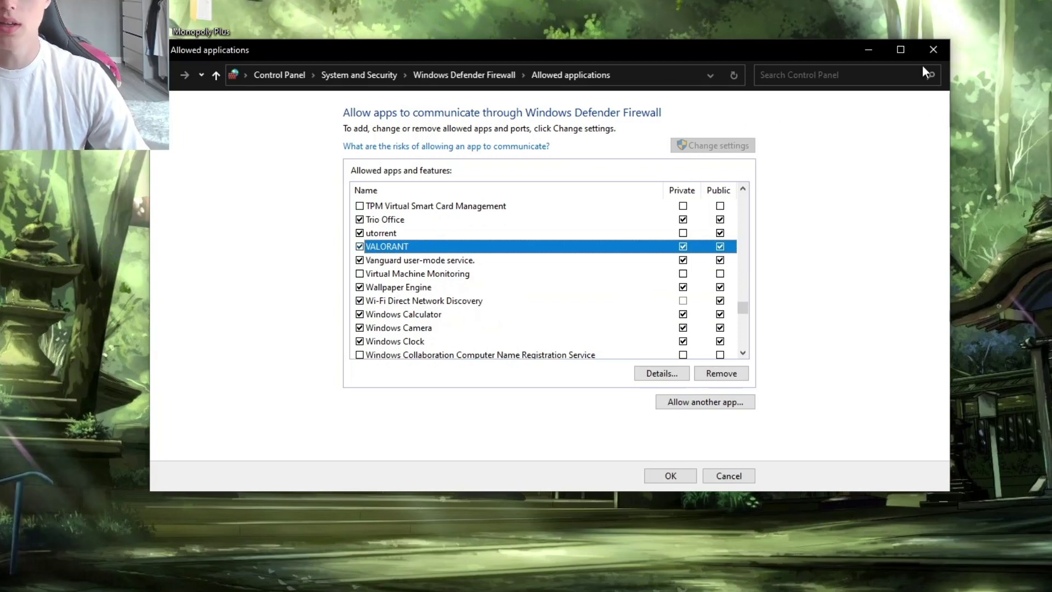
Save the allowed apps settings and launch Avast Free Antivirus from Windows search
{"action": "left_click", "coordinate": [672, 477]}
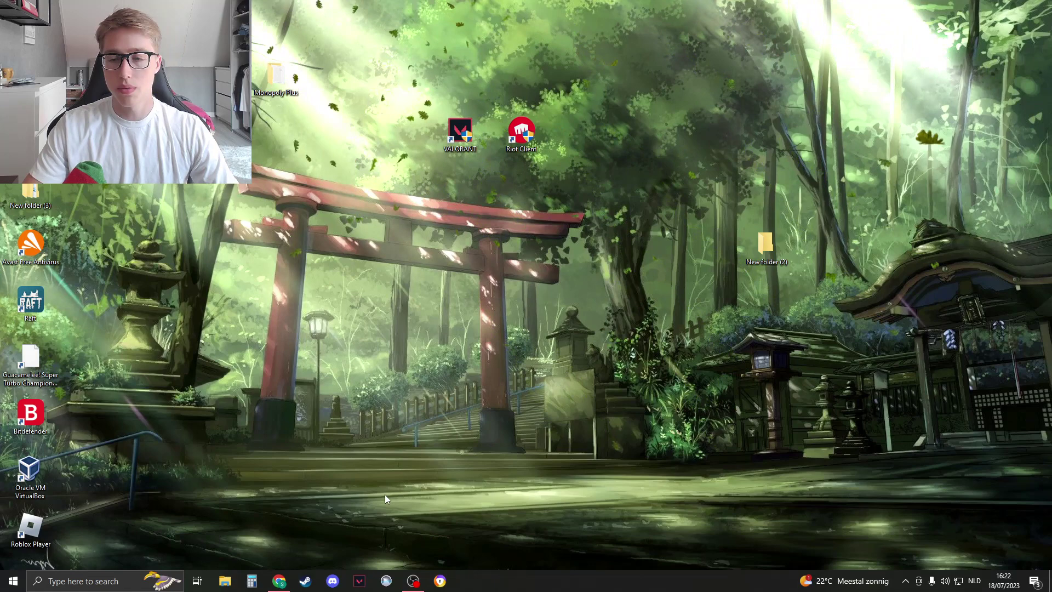
{"action": "left_click", "coordinate": [99, 581]}
{"action": "type", "text": "ava"}
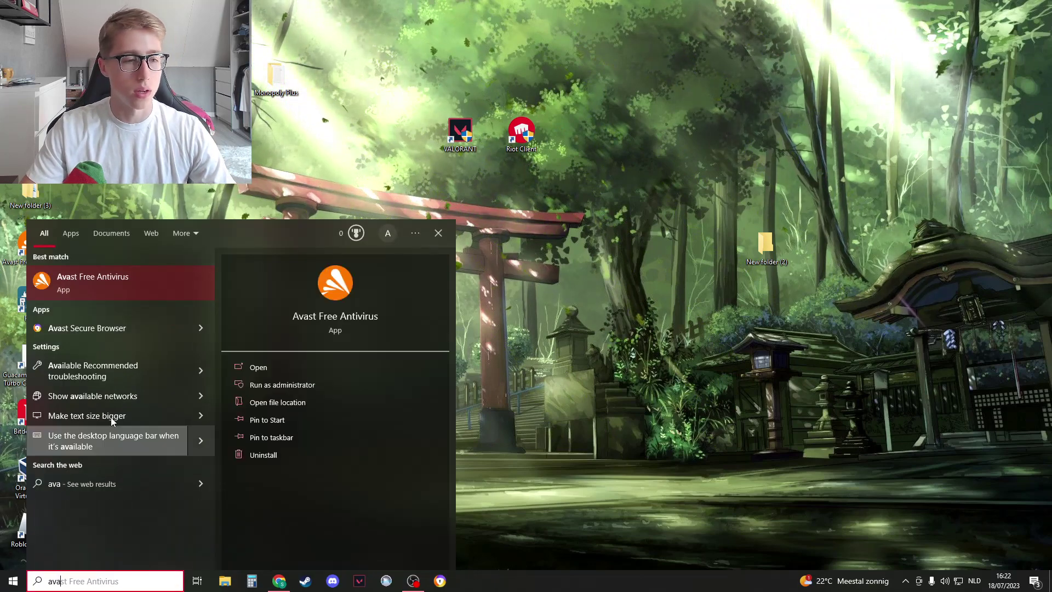
{"action": "key", "text": "Return"}
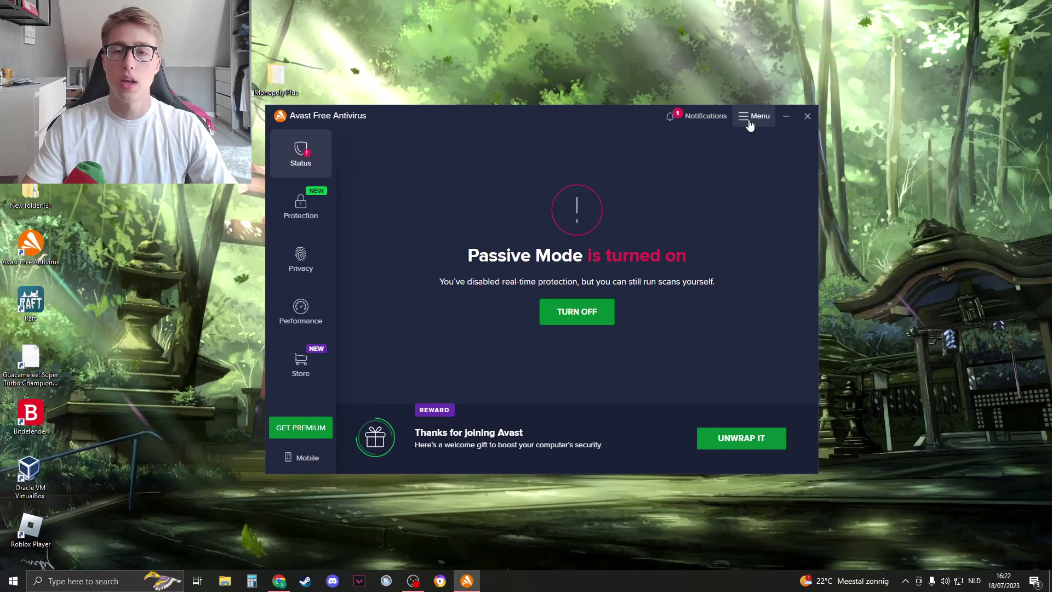
Go to Avast Settings > General > Exceptions and start a new exception
{"action": "left_click", "coordinate": [749, 121]}
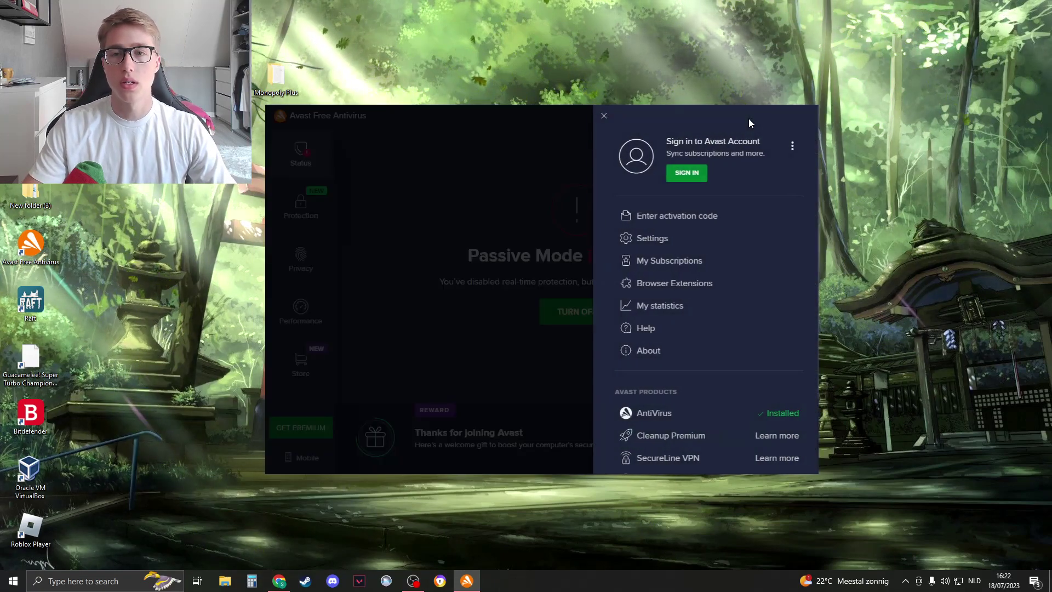
{"action": "left_click", "coordinate": [641, 239]}
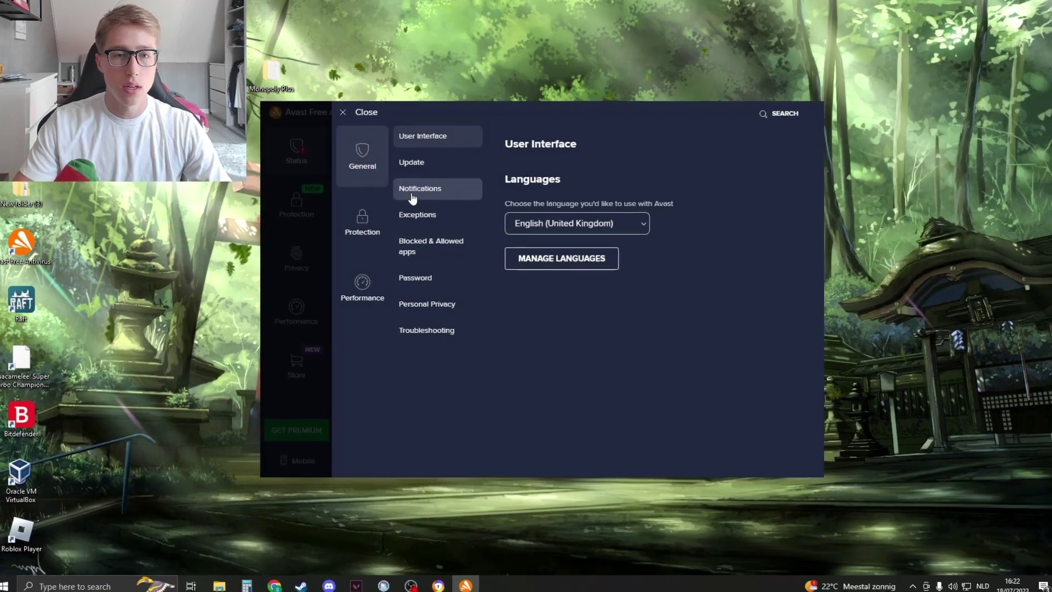
{"action": "left_click", "coordinate": [419, 216]}
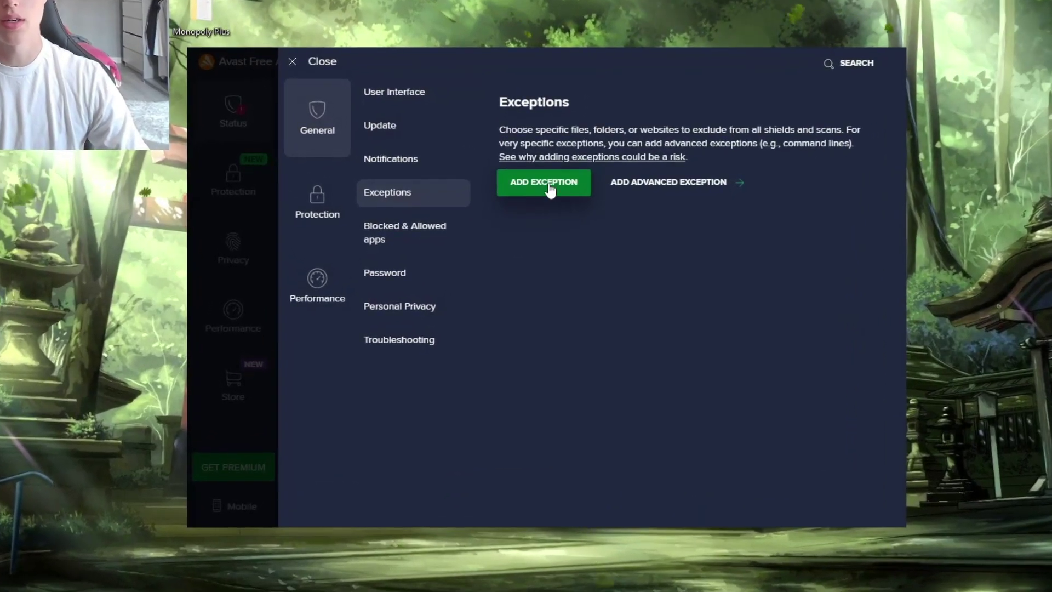
{"action": "left_click", "coordinate": [538, 202]}
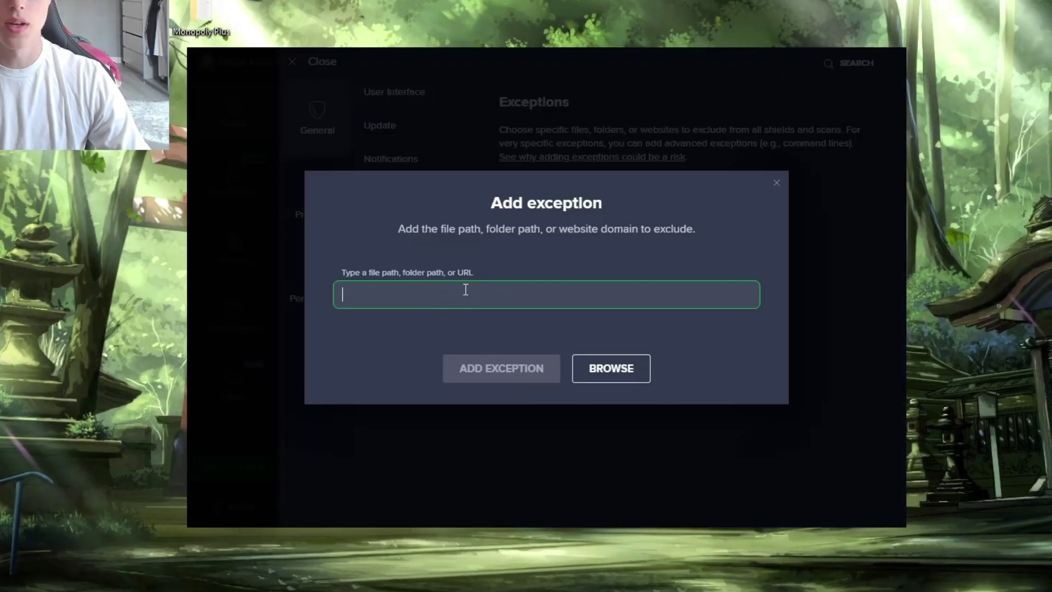
Browse the exception file picker to C:\Riot Games\VALORANT\live\Engine\Binaries\Win64
{"action": "left_click", "coordinate": [597, 371]}
{"action": "scroll", "coordinate": [496, 213], "scroll_direction": "down", "scroll_amount": 3}
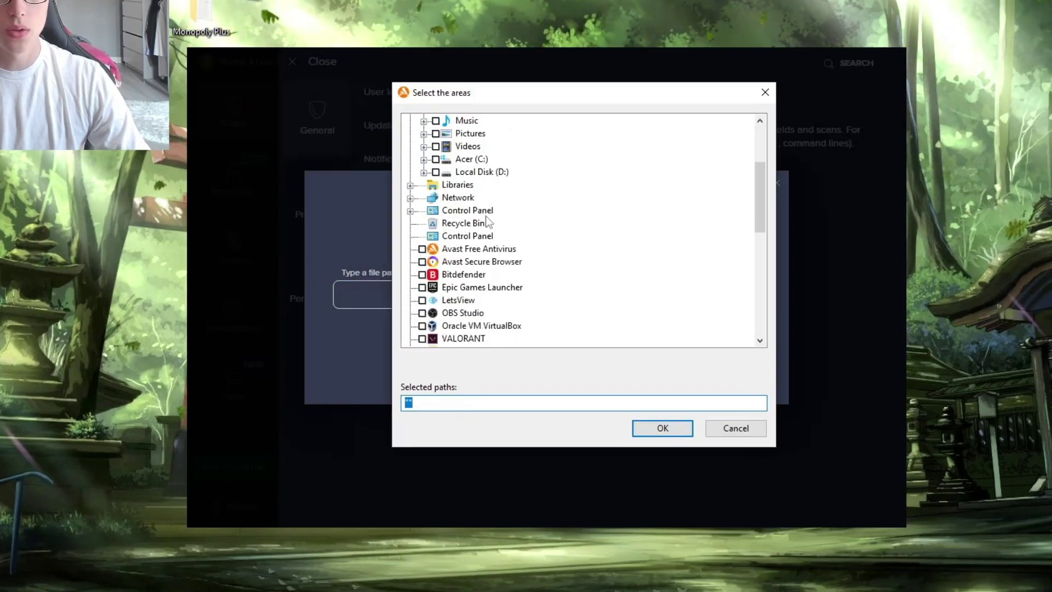
{"action": "scroll", "coordinate": [494, 239], "scroll_direction": "down", "scroll_amount": 4}
{"action": "scroll", "coordinate": [493, 264], "scroll_direction": "down", "scroll_amount": 4}
{"action": "scroll", "coordinate": [480, 251], "scroll_direction": "up", "scroll_amount": 12}
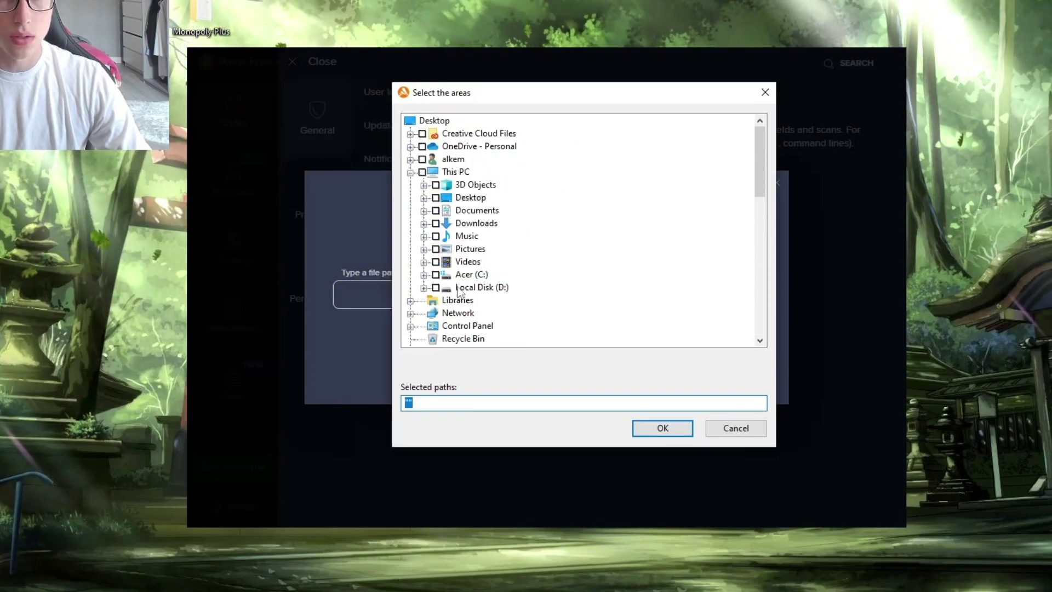
{"action": "scroll", "coordinate": [429, 230], "scroll_direction": "down", "scroll_amount": 1}
{"action": "left_click", "coordinate": [423, 236]}
{"action": "scroll", "coordinate": [505, 277], "scroll_direction": "down", "scroll_amount": 1}
{"action": "scroll", "coordinate": [527, 265], "scroll_direction": "up", "scroll_amount": 2}
{"action": "scroll", "coordinate": [461, 262], "scroll_direction": "down", "scroll_amount": 2}
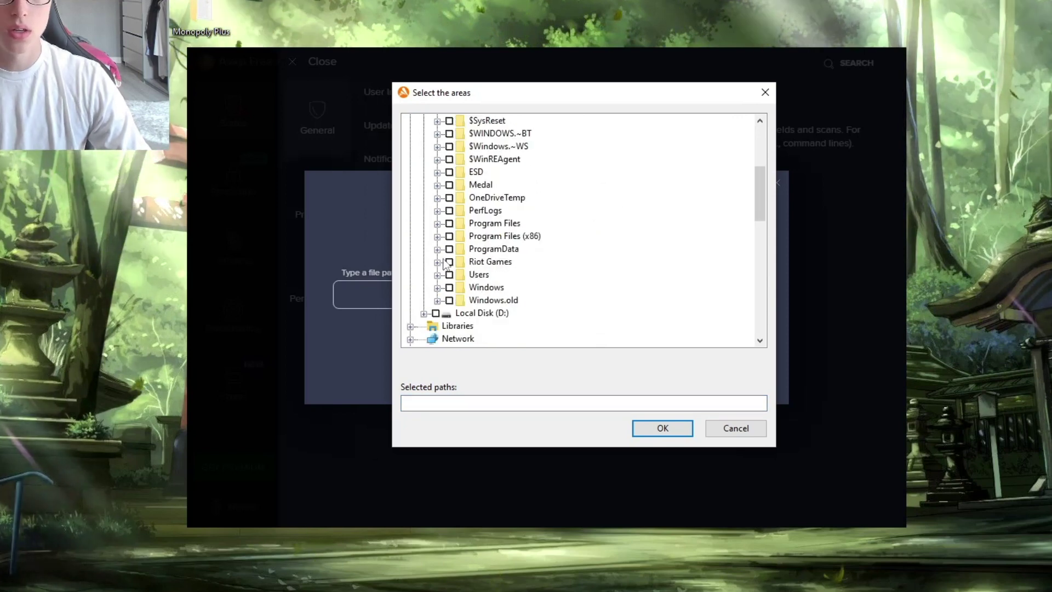
{"action": "left_click", "coordinate": [437, 262]}
{"action": "scroll", "coordinate": [492, 281], "scroll_direction": "down", "scroll_amount": 1}
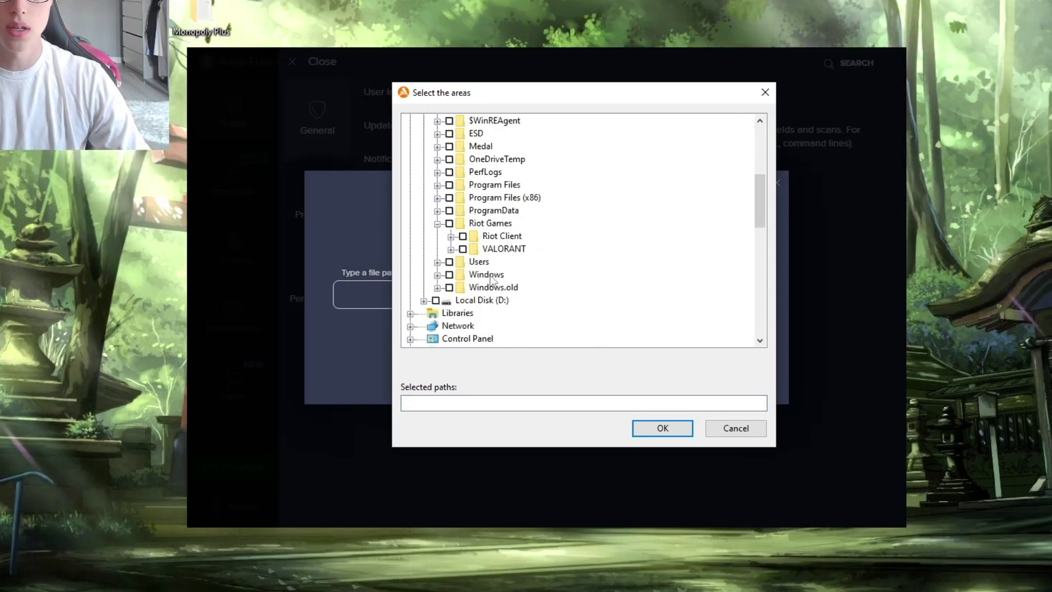
{"action": "left_click", "coordinate": [451, 249]}
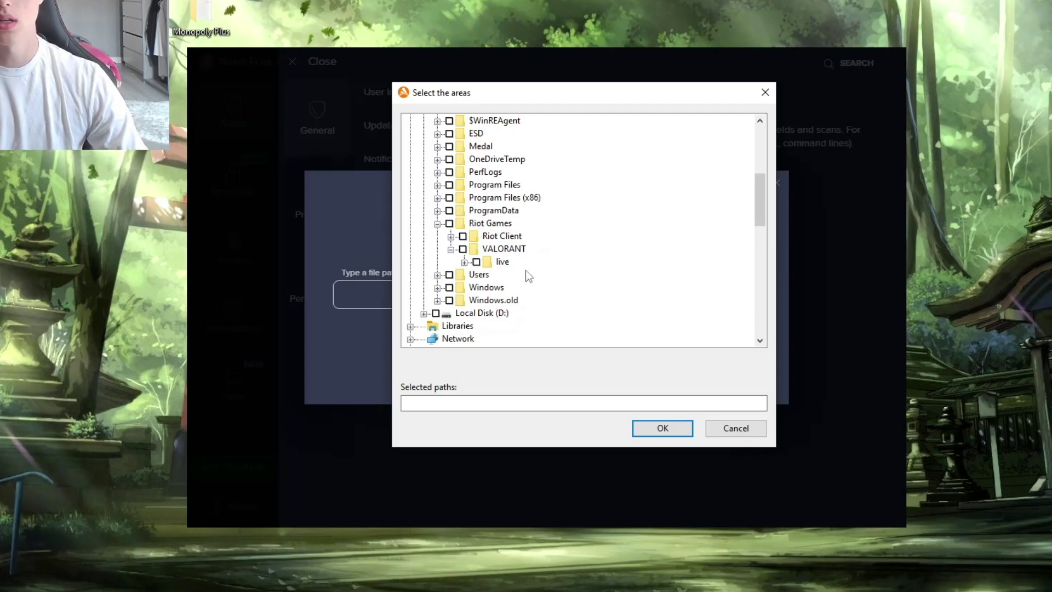
{"action": "left_click", "coordinate": [464, 262]}
{"action": "left_click", "coordinate": [477, 275]}
{"action": "scroll", "coordinate": [487, 266], "scroll_direction": "down", "scroll_amount": 1}
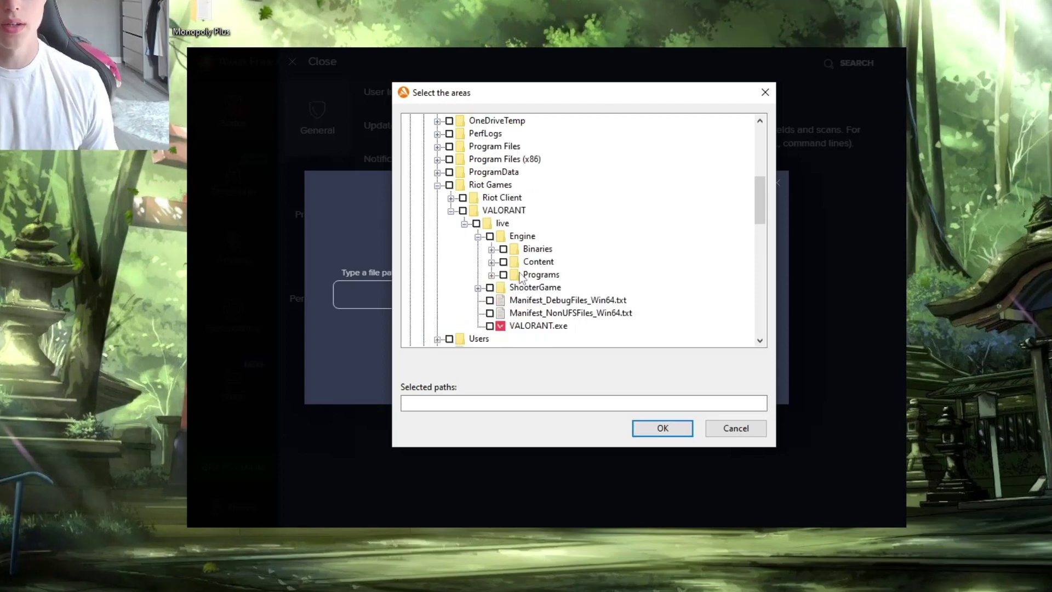
{"action": "left_click", "coordinate": [491, 249]}
{"action": "left_click", "coordinate": [504, 274]}
{"action": "scroll", "coordinate": [526, 278], "scroll_direction": "down", "scroll_amount": 4}
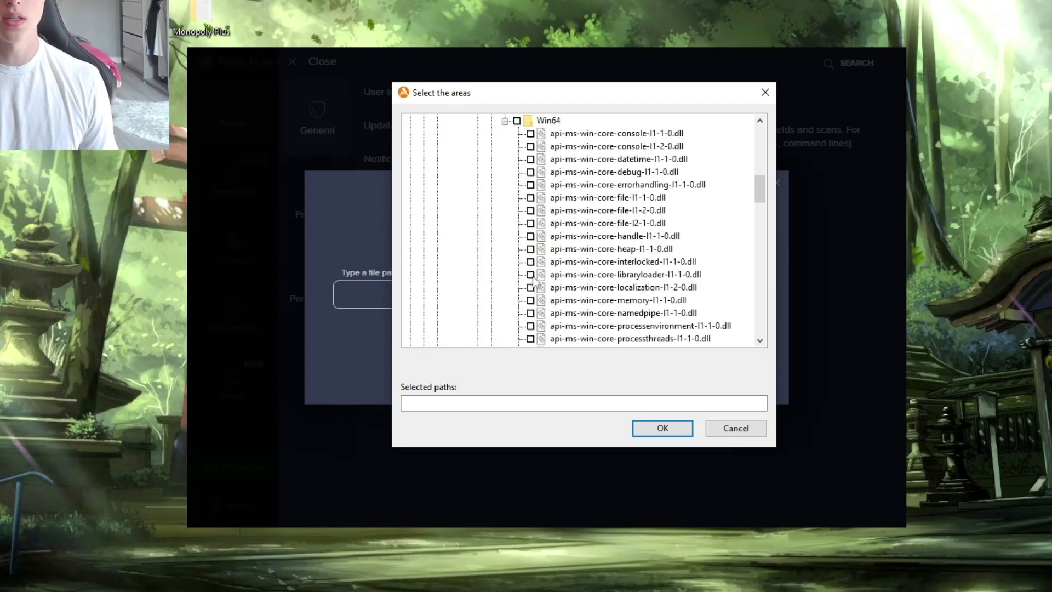
{"action": "scroll", "coordinate": [576, 284], "scroll_direction": "down", "scroll_amount": 3}
{"action": "scroll", "coordinate": [610, 289], "scroll_direction": "down", "scroll_amount": 5}
Add UnrealCEFSubProcess.exe as an Avast exception and close Avast
{"action": "left_click", "coordinate": [576, 263]}
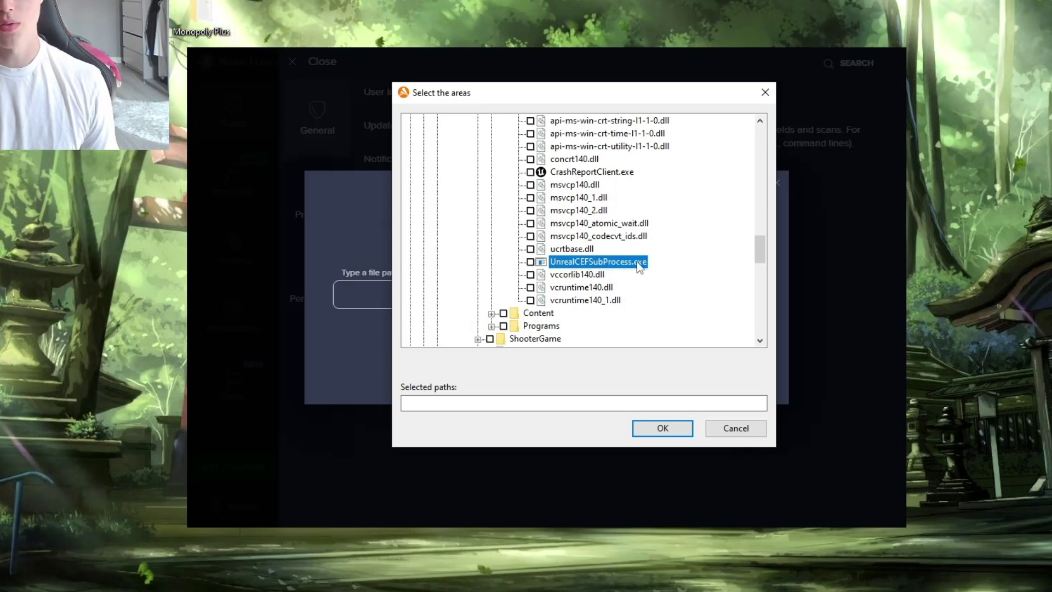
{"action": "left_click", "coordinate": [530, 262]}
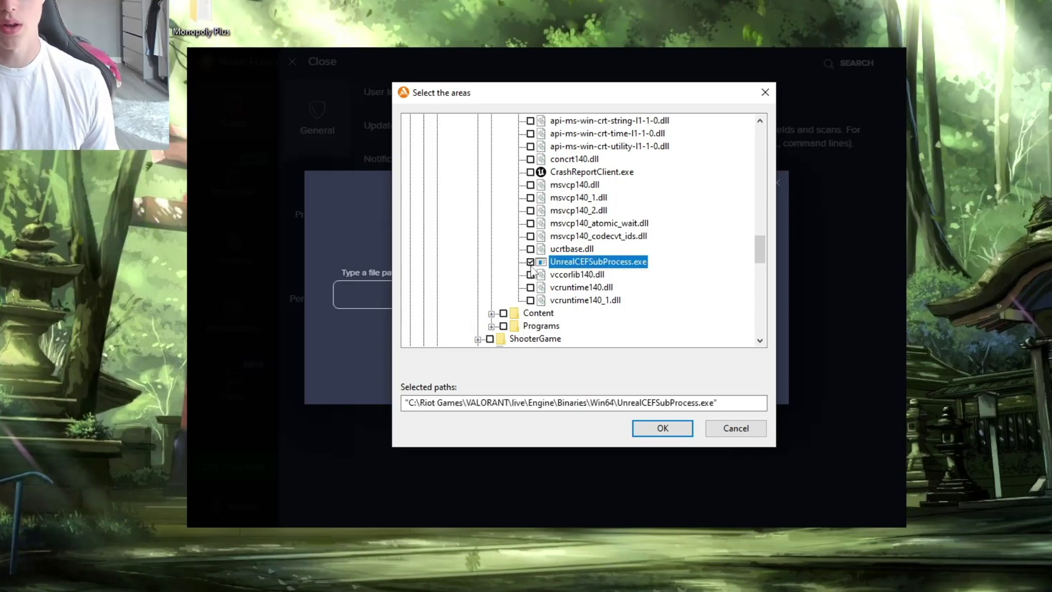
{"action": "left_click", "coordinate": [663, 428]}
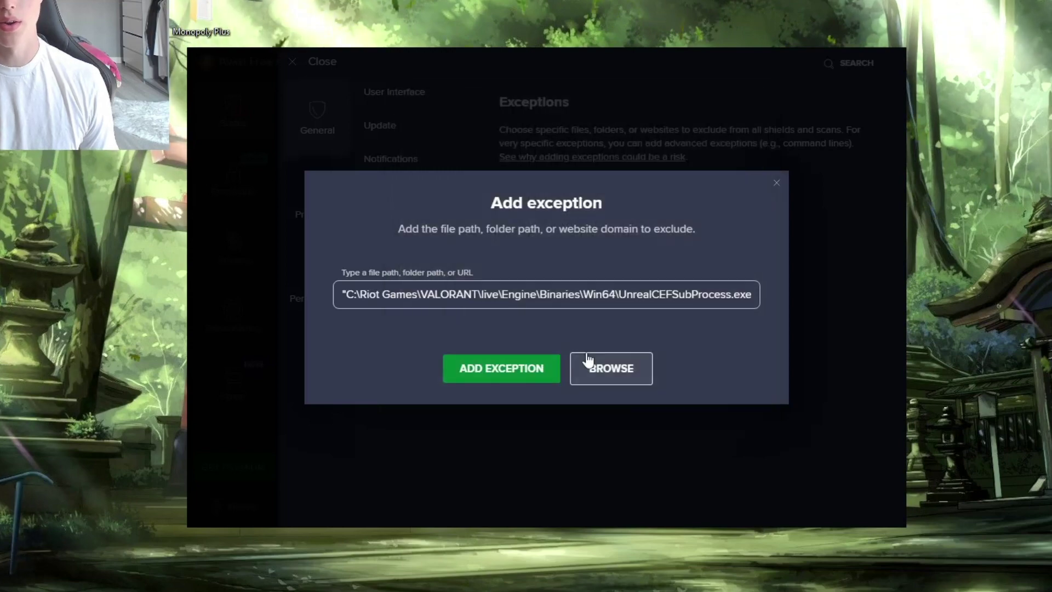
{"action": "left_click", "coordinate": [510, 370]}
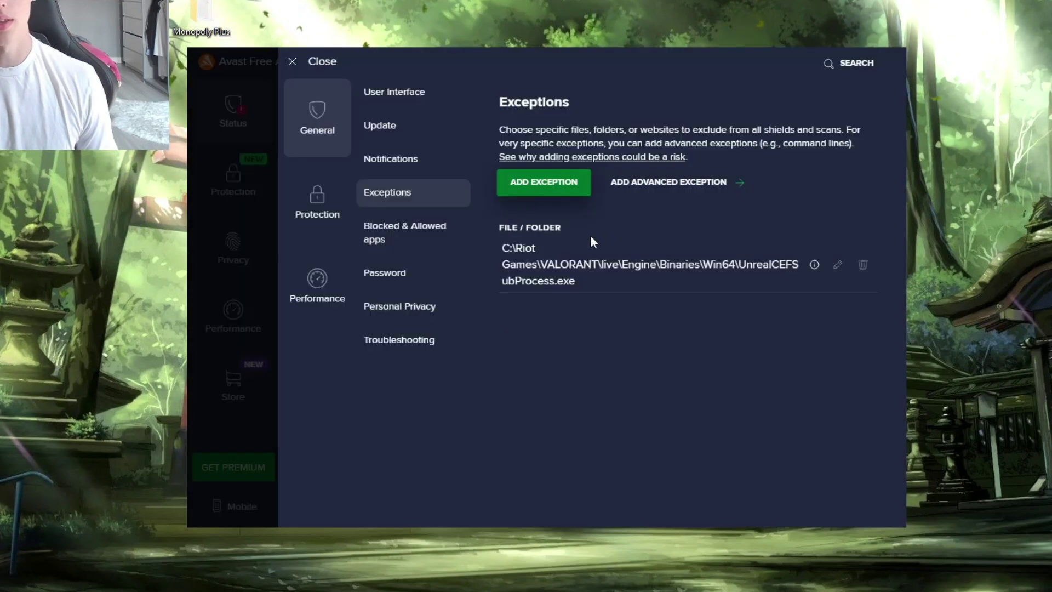
{"action": "left_click", "coordinate": [295, 63]}
{"action": "left_click", "coordinate": [889, 65]}
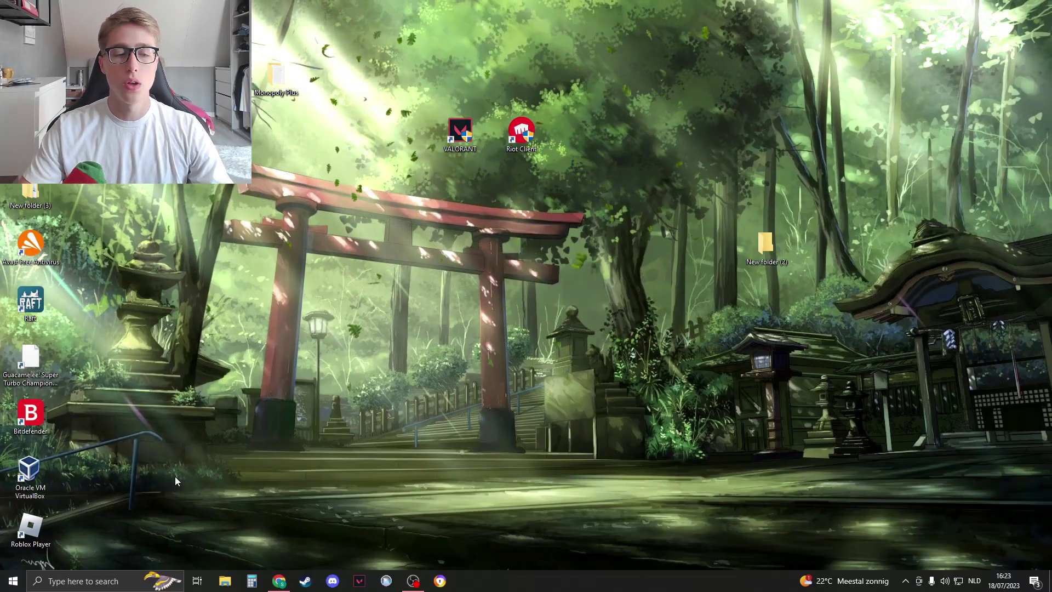
Search Windows for 'update' and open the Check for updates settings page
{"action": "left_click", "coordinate": [107, 581]}
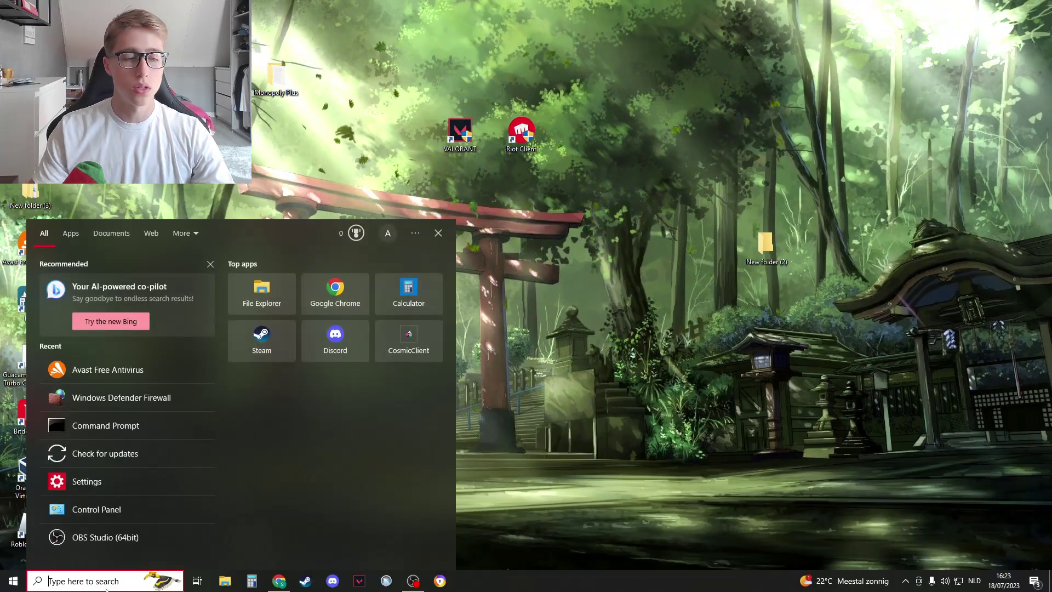
{"action": "type", "text": "ch"}
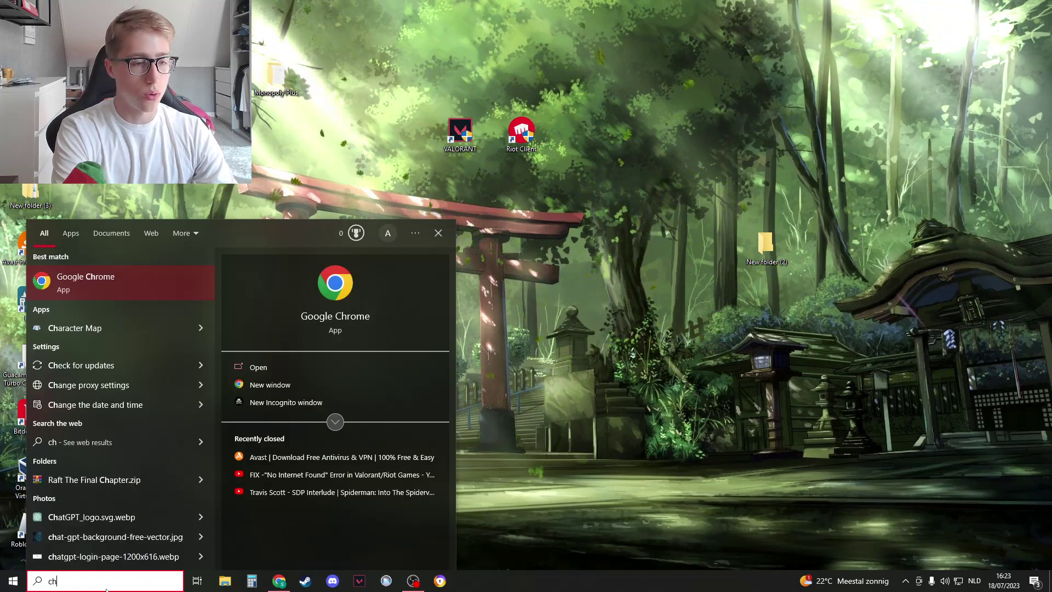
{"action": "key", "text": "BackSpace"}
{"action": "key", "text": "BackSpace"}
{"action": "type", "text": "upda"}
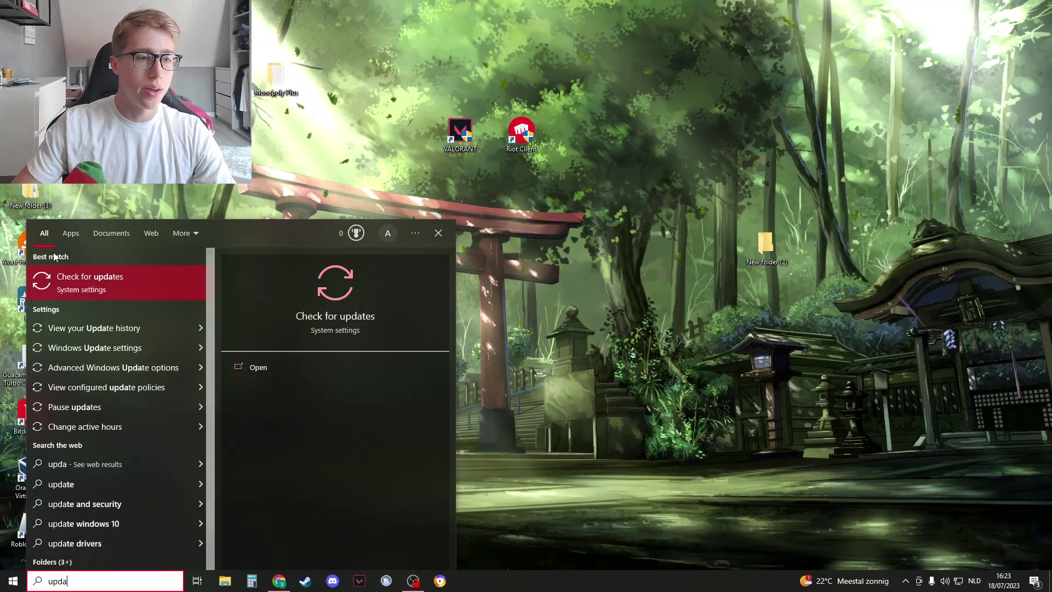
{"action": "left_click", "coordinate": [94, 289]}
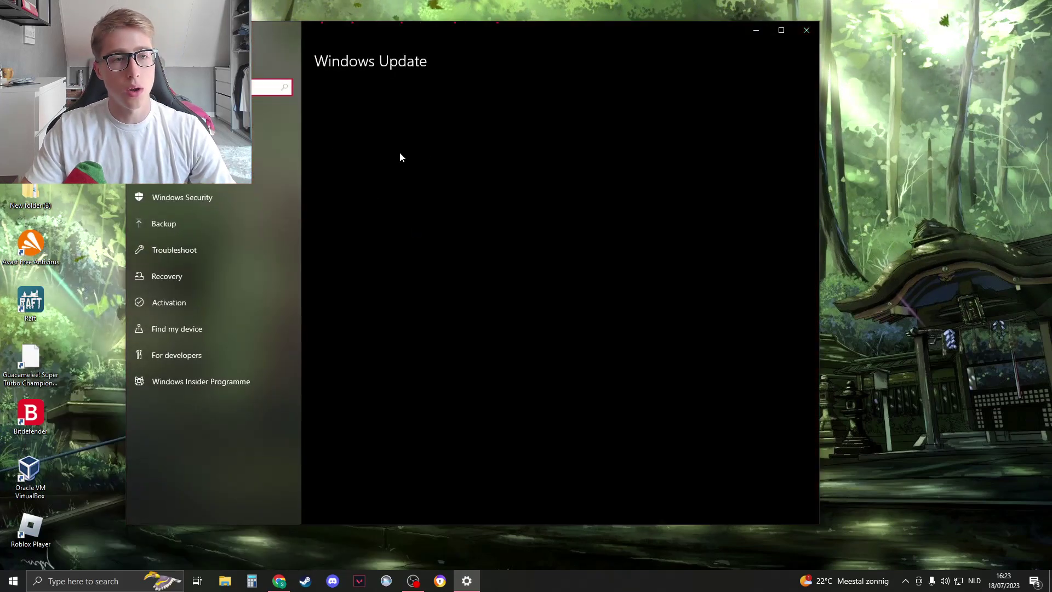